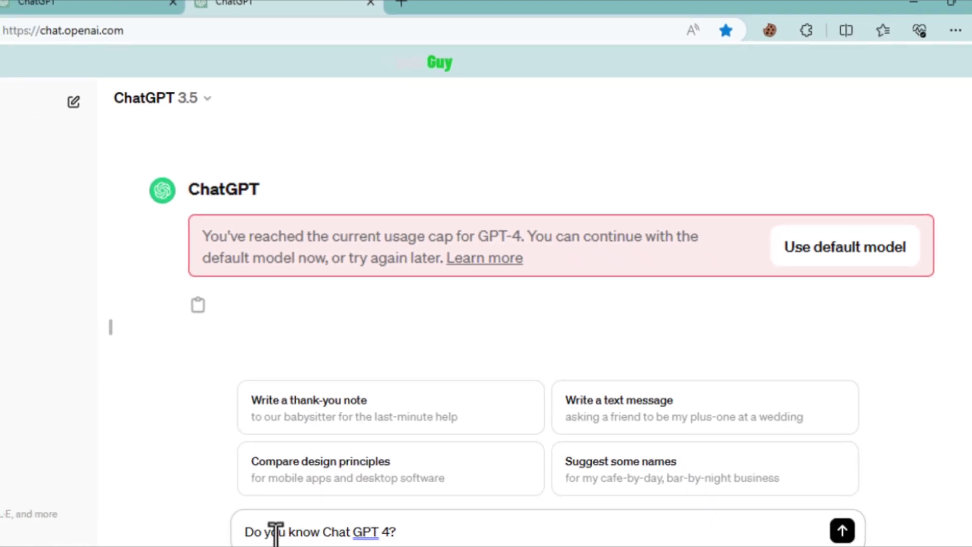
Send the 'Chat GPT 4?' question, then highlight and deselect the opening of GPT-3.5's reply.
key("Return")
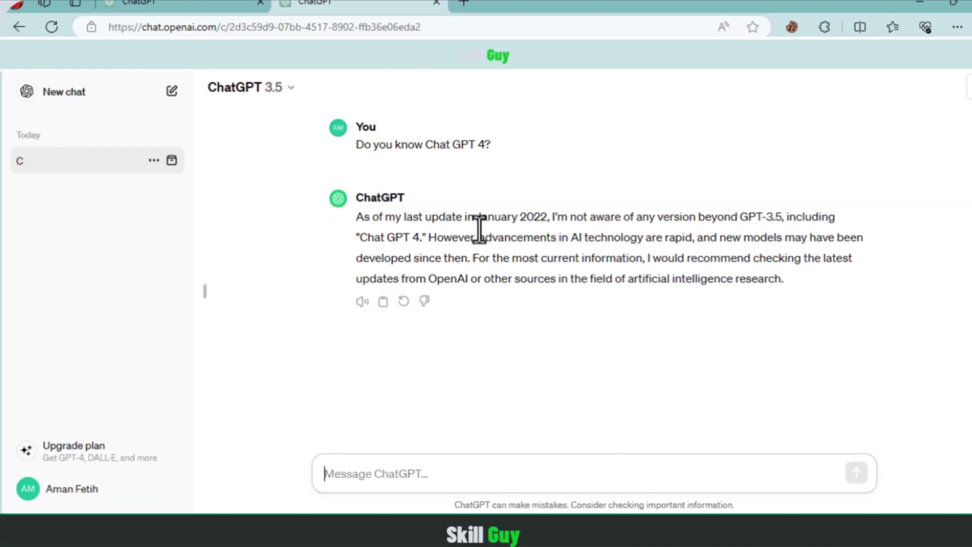
left_click_drag(355, 217, 656, 252)
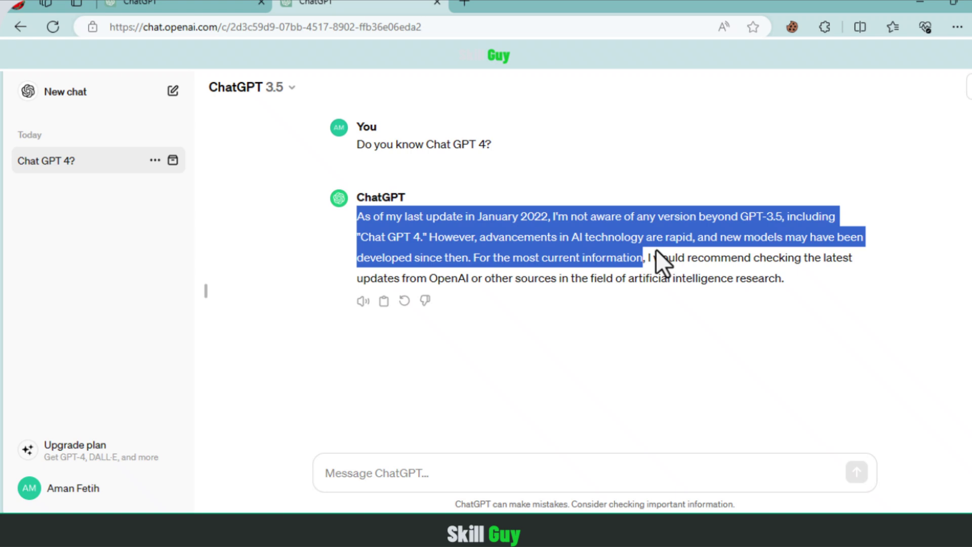
left_click(854, 312)
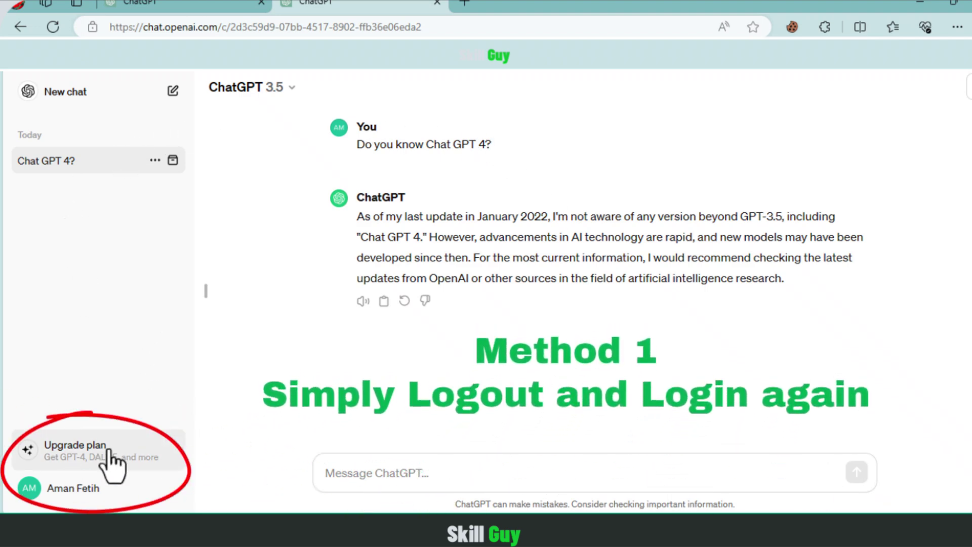
left_click(125, 454)
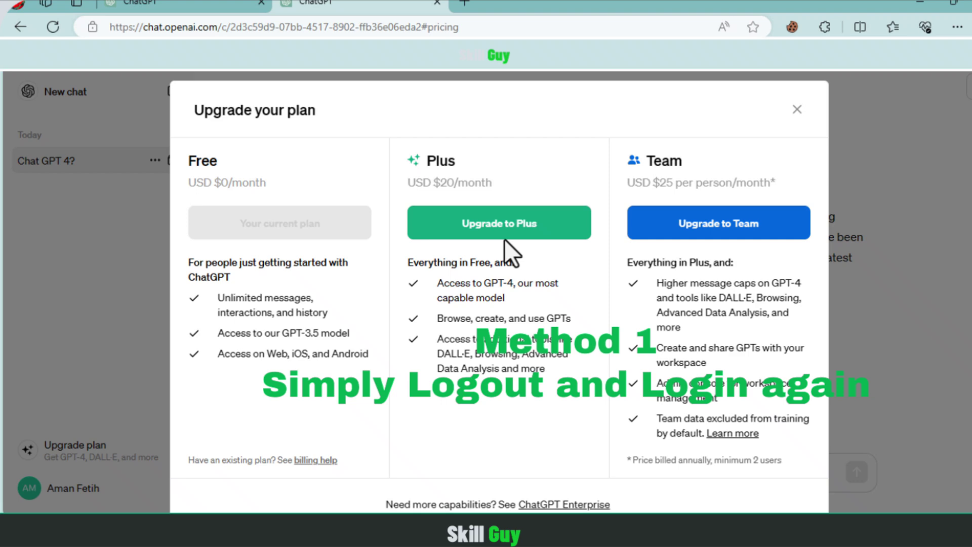
left_click(797, 109)
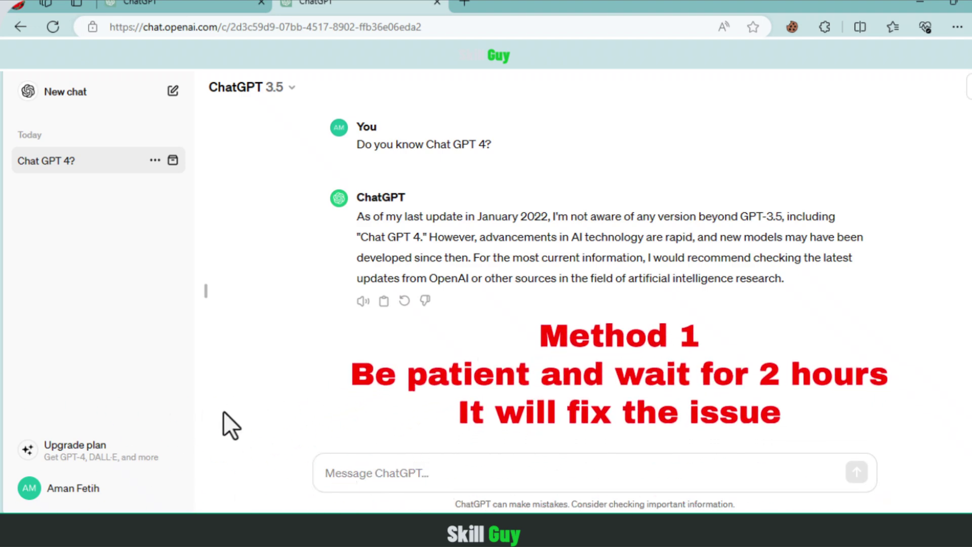
left_click(85, 496)
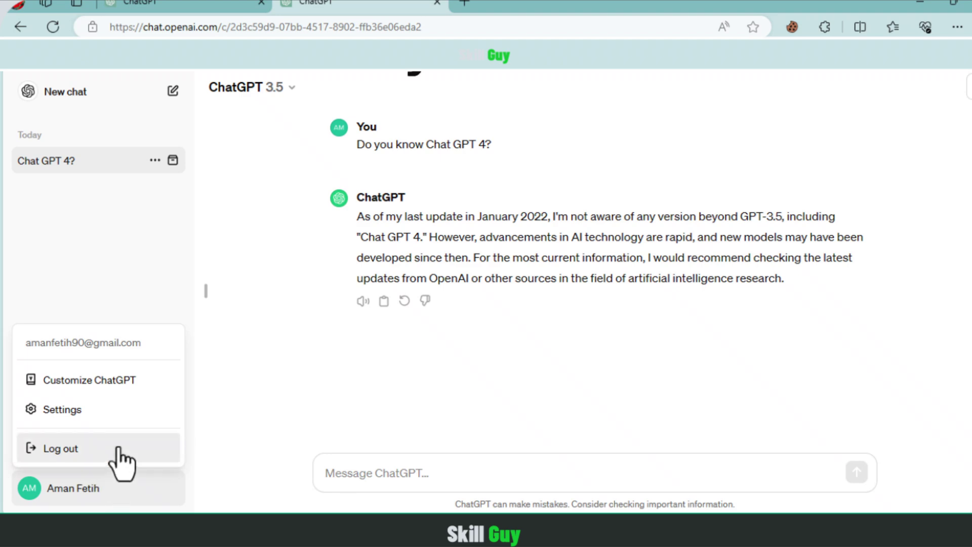
left_click(256, 391)
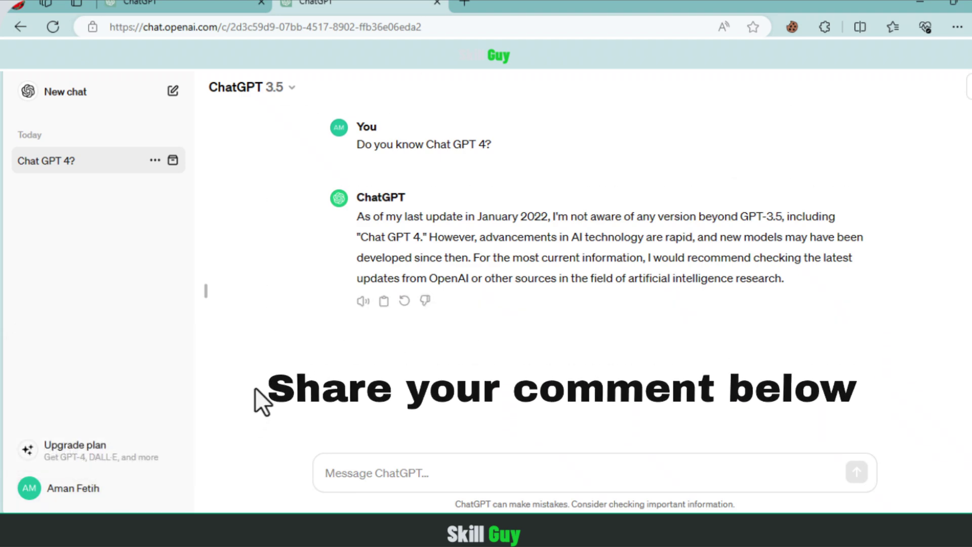